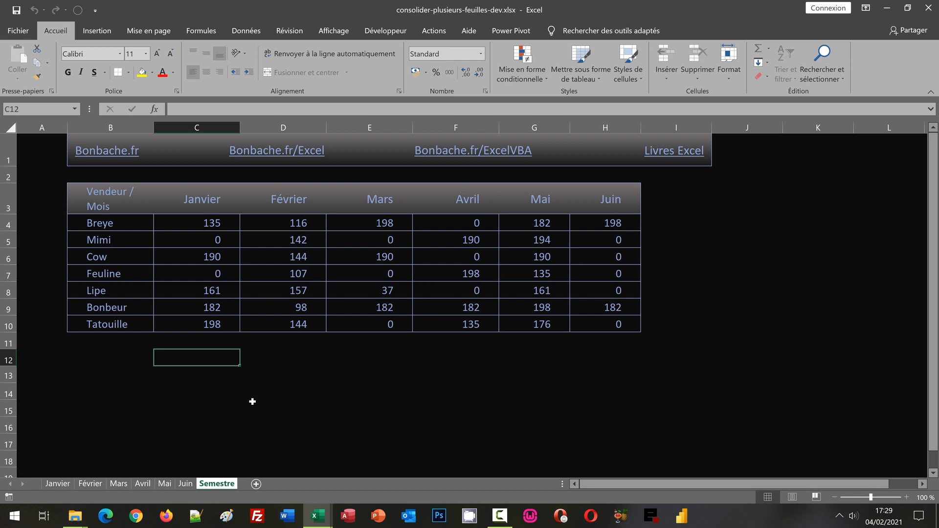
Step: Switch to the consolider-plusieurs-feuilles.xlsx workbook and examine the row 11 totals and their formulas on the Janvier sheet, plus the Février sheet's layout
{"action": "mouse_move", "coordinate": [317, 516]}
{"action": "left_click", "coordinate": [360, 473]}
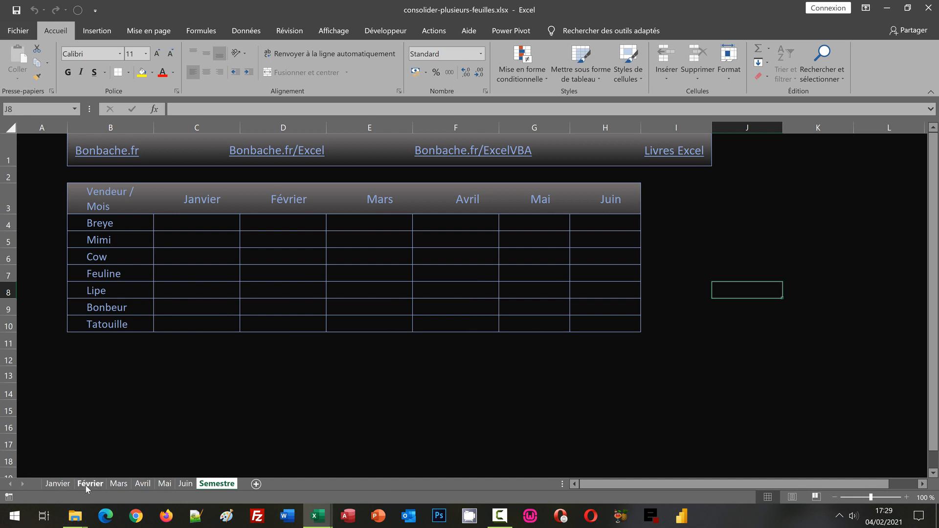
{"action": "left_click", "coordinate": [58, 484]}
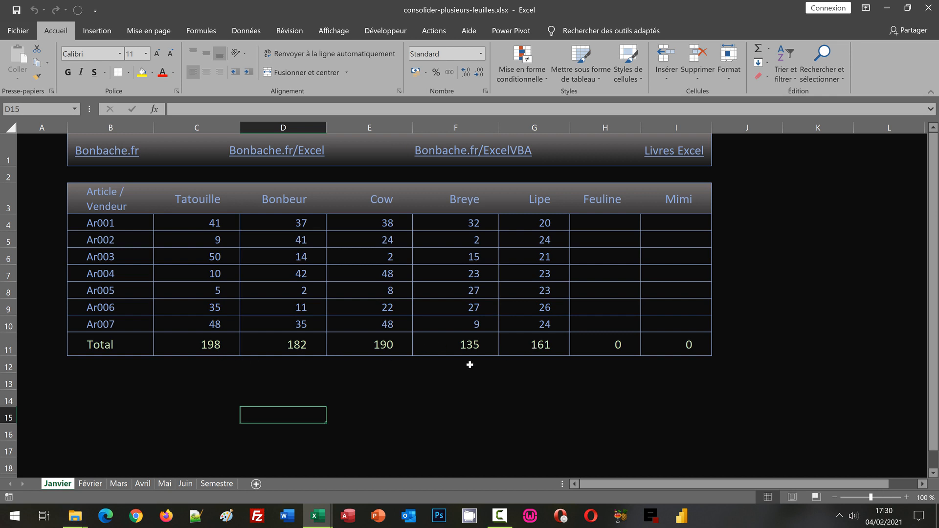
{"action": "left_click", "coordinate": [206, 343]}
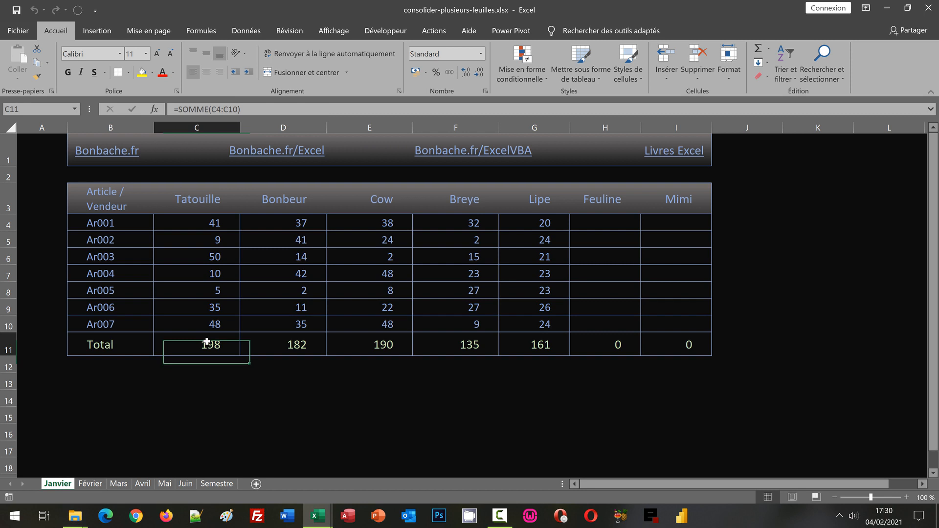
{"action": "left_click", "coordinate": [676, 342]}
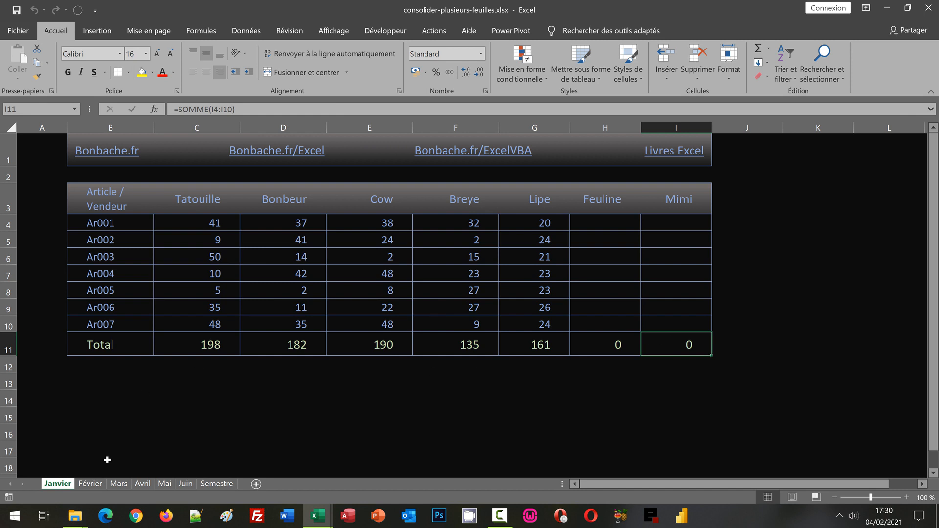
{"action": "left_click", "coordinate": [91, 484]}
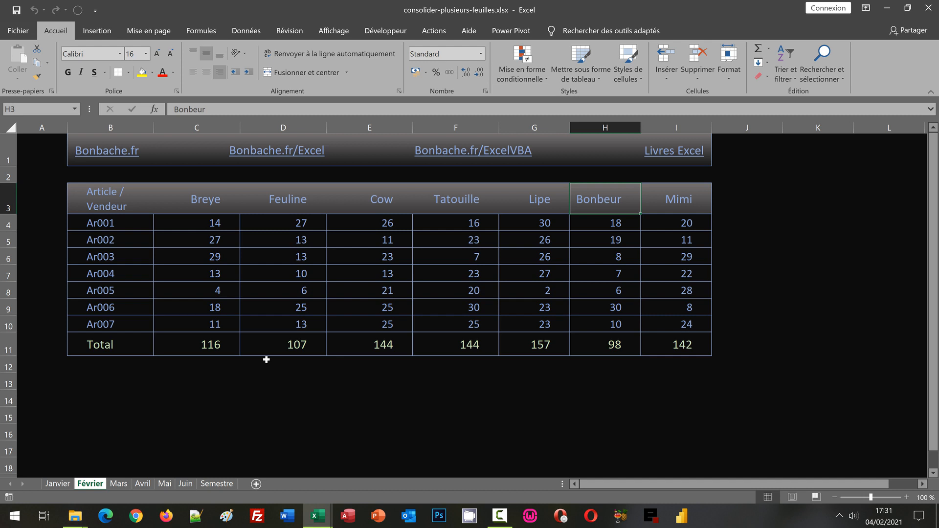
Step: On the Semestre sheet, begin the formula in C4 as =Index(Indirect(C$3, referencing the Janvier header with only its row locked
{"action": "left_click", "coordinate": [211, 486]}
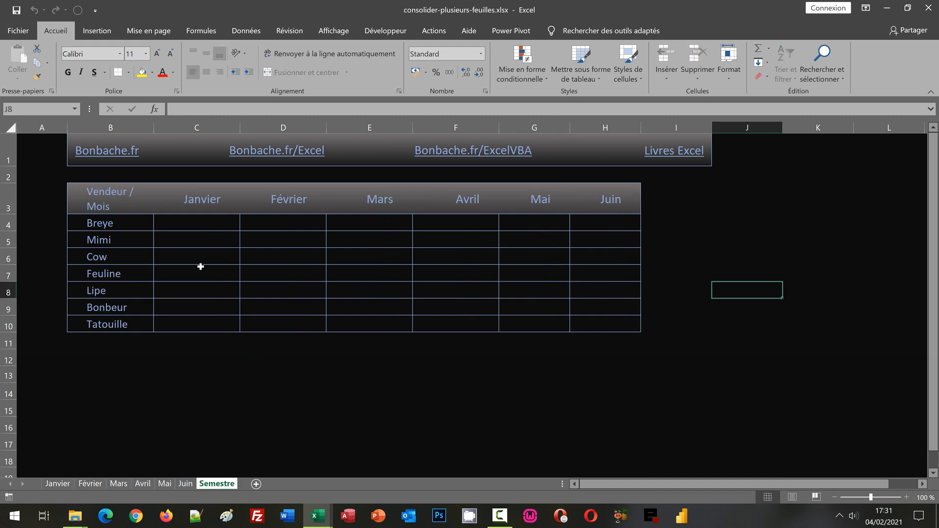
{"action": "left_click", "coordinate": [188, 223]}
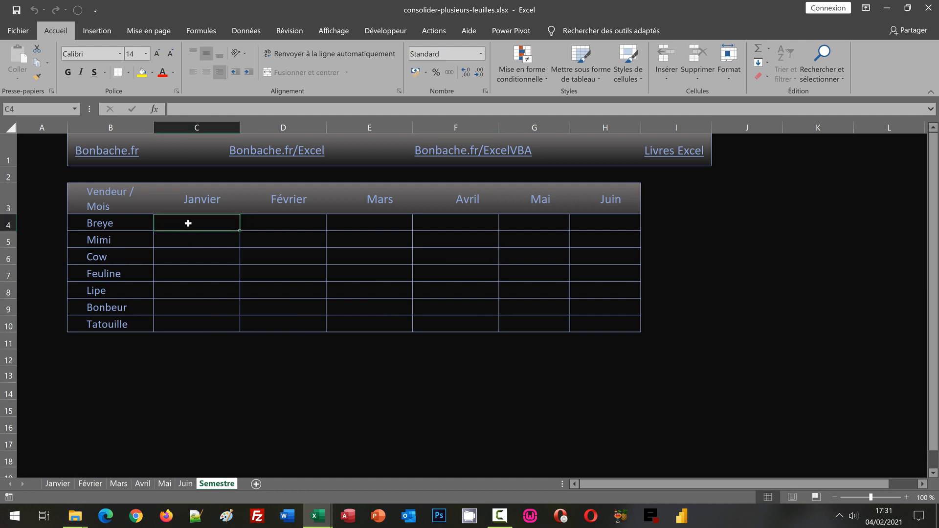
{"action": "type", "text": "="}
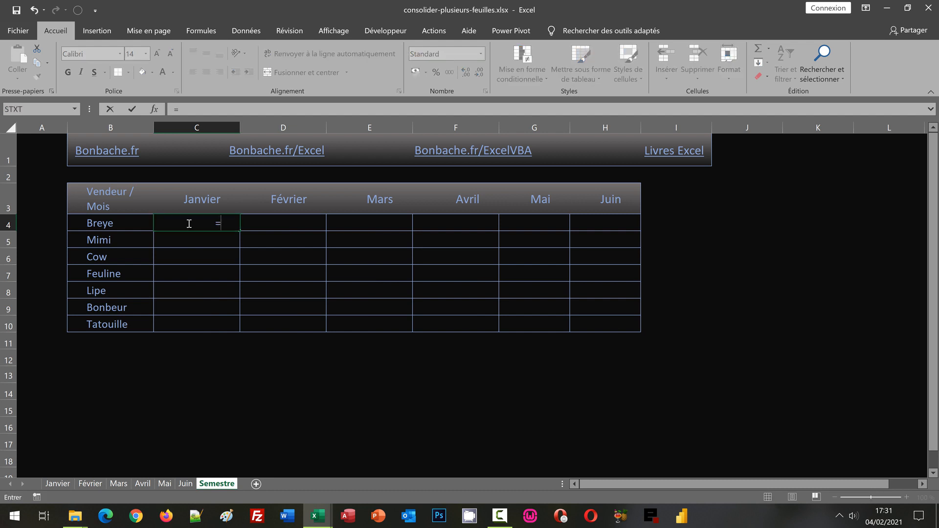
{"action": "type", "text": "Index("}
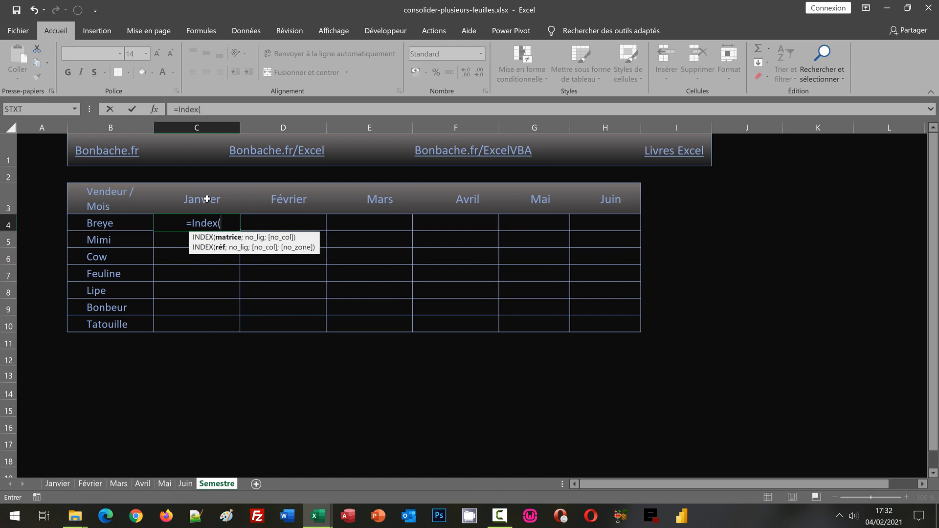
{"action": "type", "text": "Indirect"}
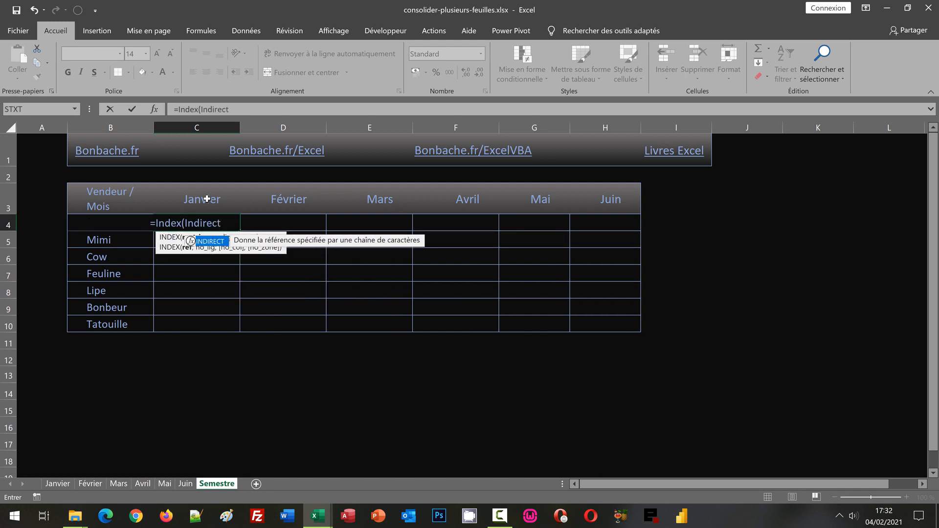
{"action": "type", "text": "("}
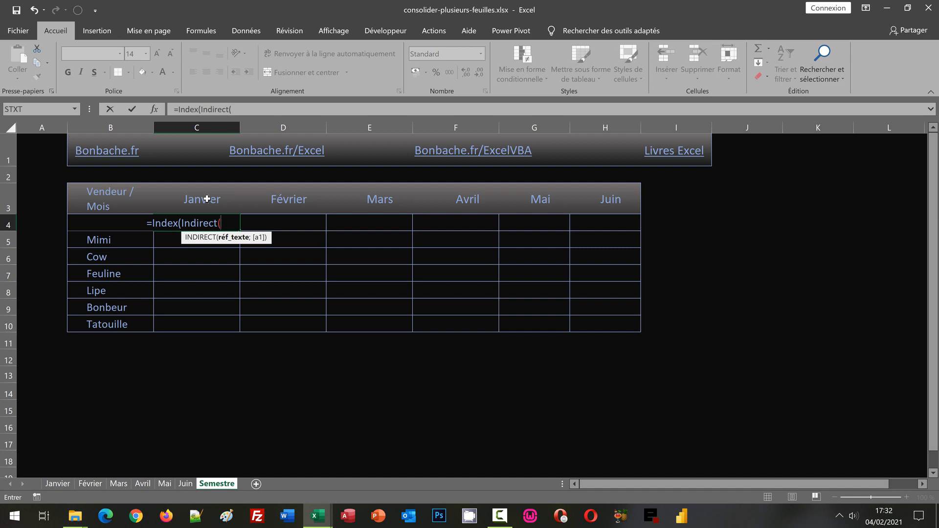
{"action": "left_click", "coordinate": [194, 192]}
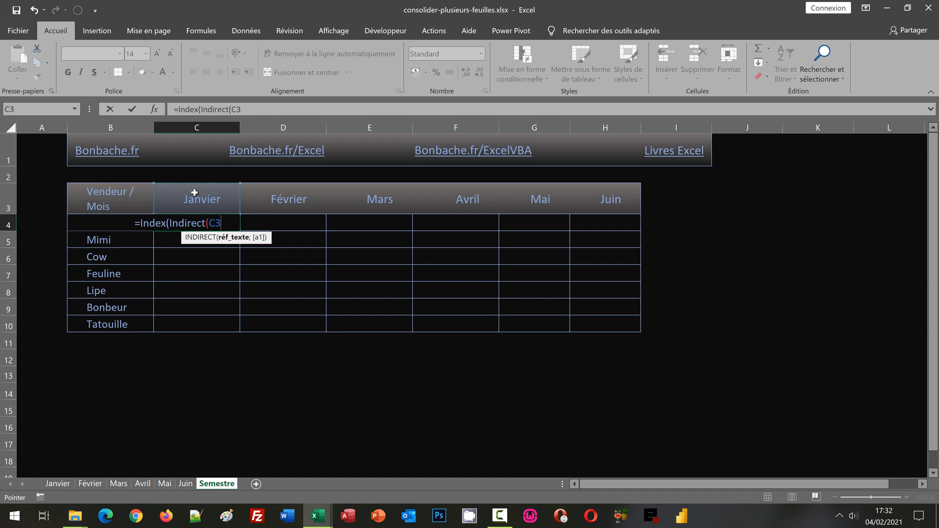
{"action": "key", "text": "F4"}
{"action": "key", "text": "F4"}
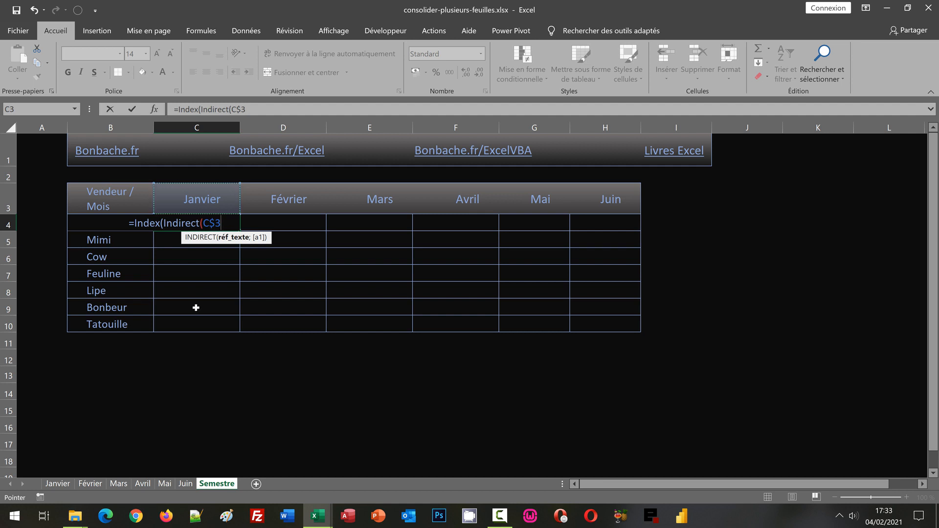
Step: Complete the Indirect argument by appending &"!$C$11:$I$11") so it points to the month sheet's totals row with absolute references
{"action": "type", "text": "&"}
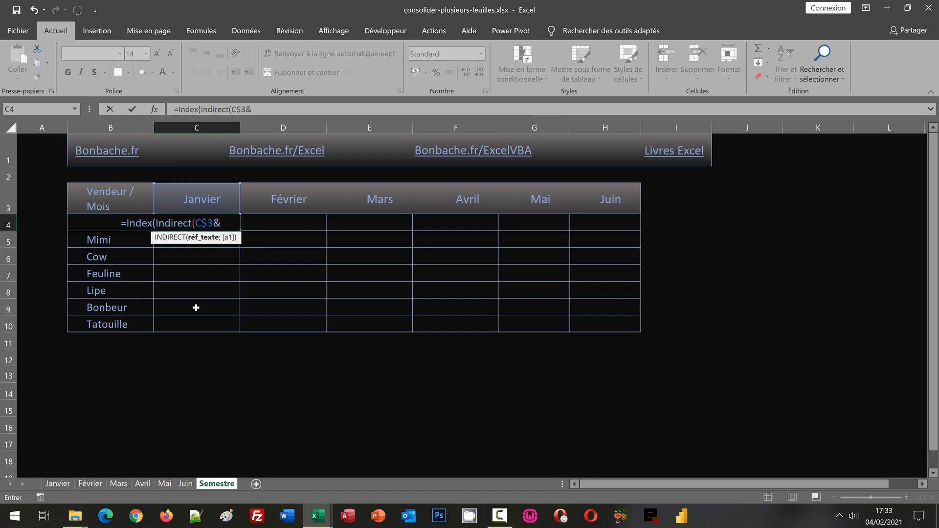
{"action": "type", "text": "\"!"}
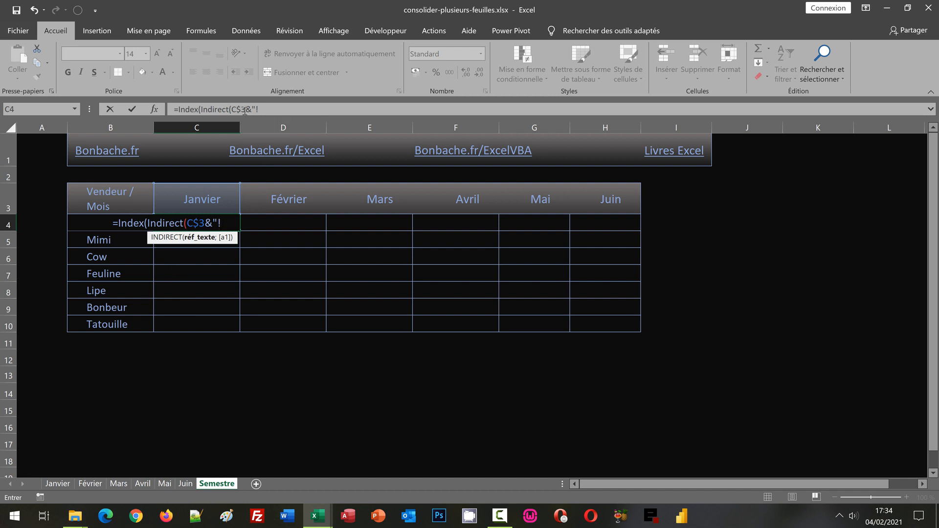
{"action": "left_click", "coordinate": [184, 346]}
{"action": "left_click_drag", "start_coordinate": [188, 345], "coordinate": [662, 333]}
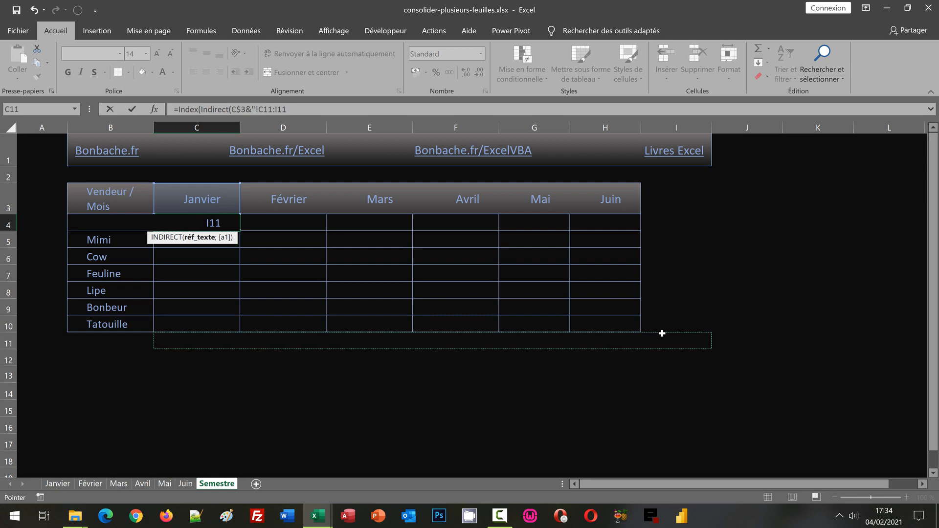
{"action": "key", "text": "F4"}
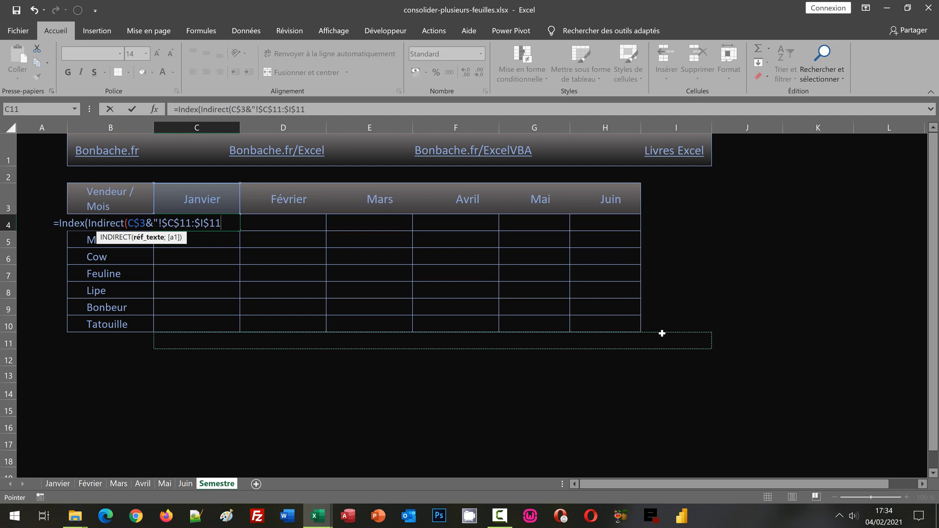
{"action": "type", "text": "'"}
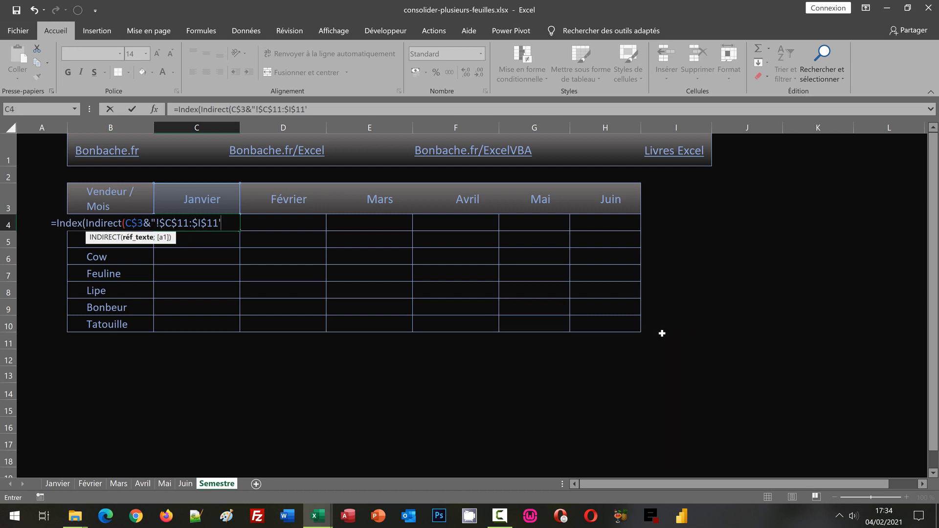
{"action": "key", "text": "BackSpace"}
{"action": "type", "text": "\""}
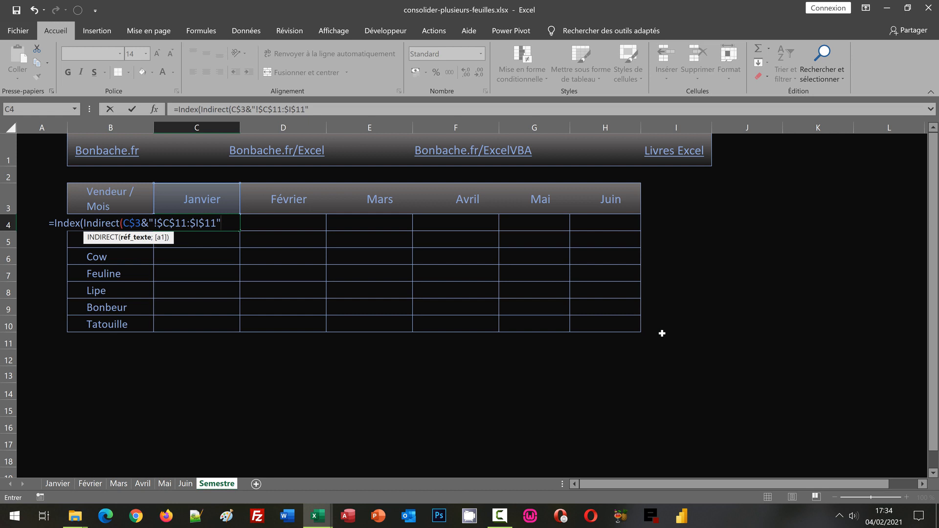
{"action": "type", "text": ")"}
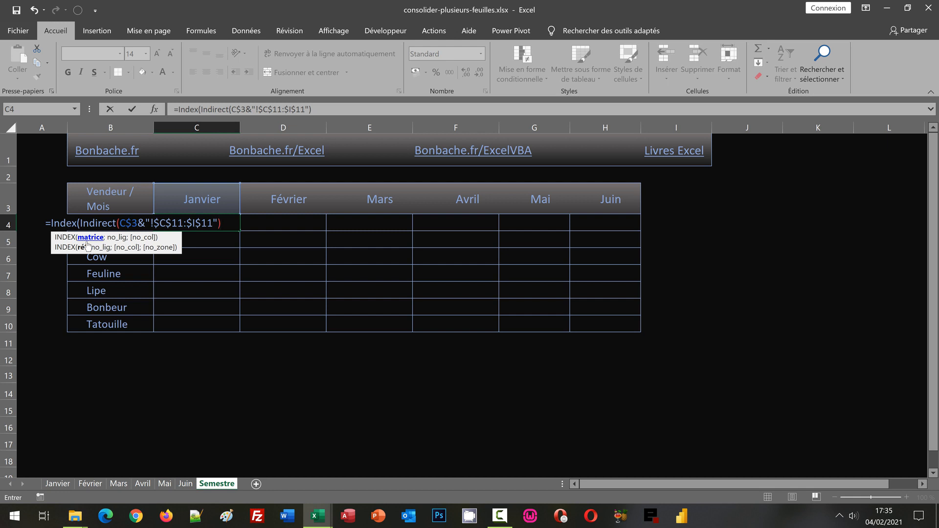
Step: Add the row argument of Index as an Equiv function looking up $B4, with only the column locked: ;Equiv($B4;
{"action": "type", "text": ";"}
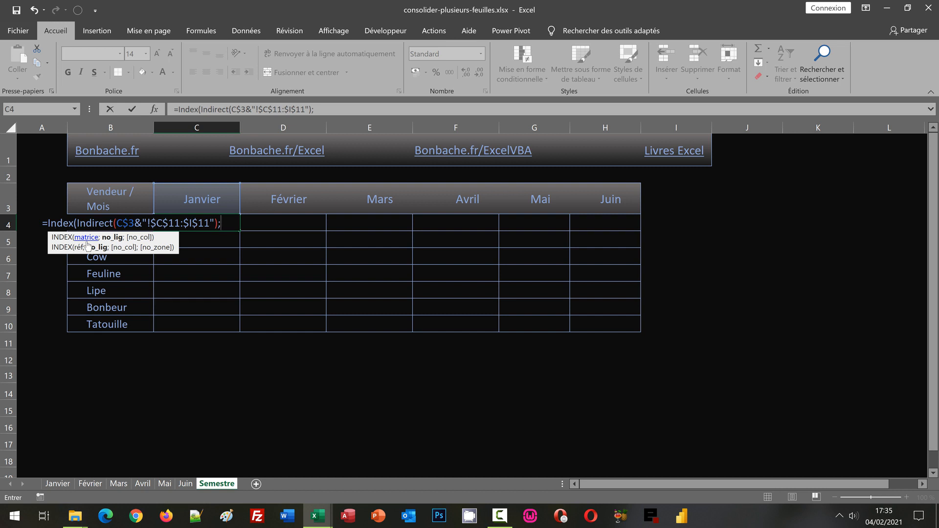
{"action": "type", "text": "Equiv"}
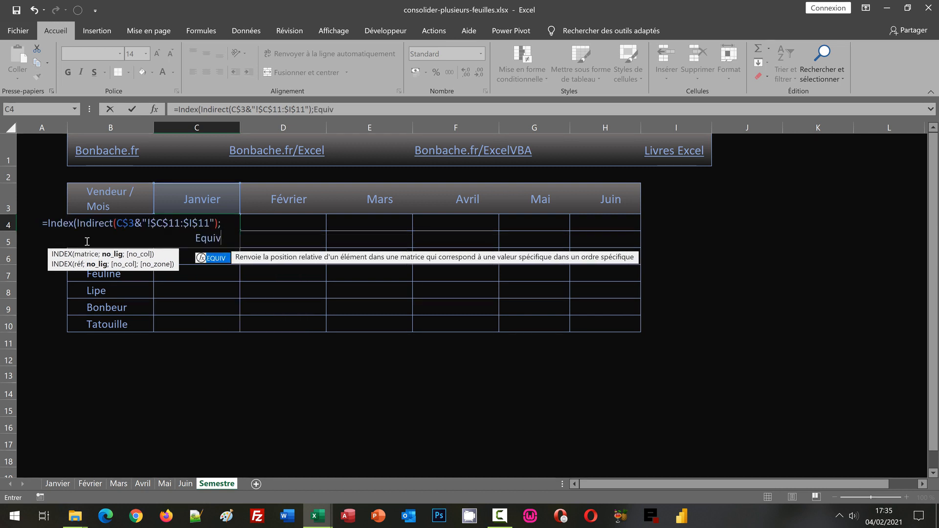
{"action": "type", "text": "("}
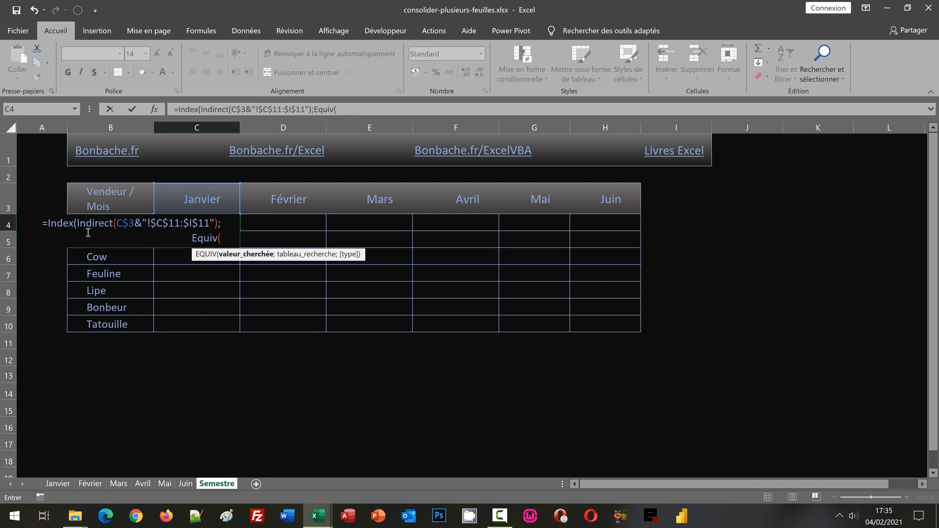
{"action": "type", "text": "B4"}
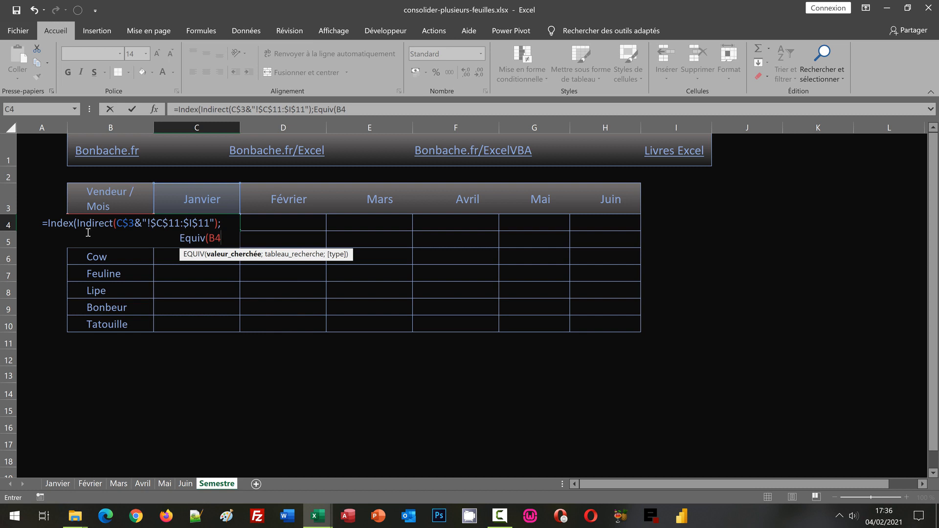
{"action": "key", "text": "F4"}
{"action": "key", "text": "F4"}
{"action": "key", "text": "F4"}
{"action": "type", "text": ";"}
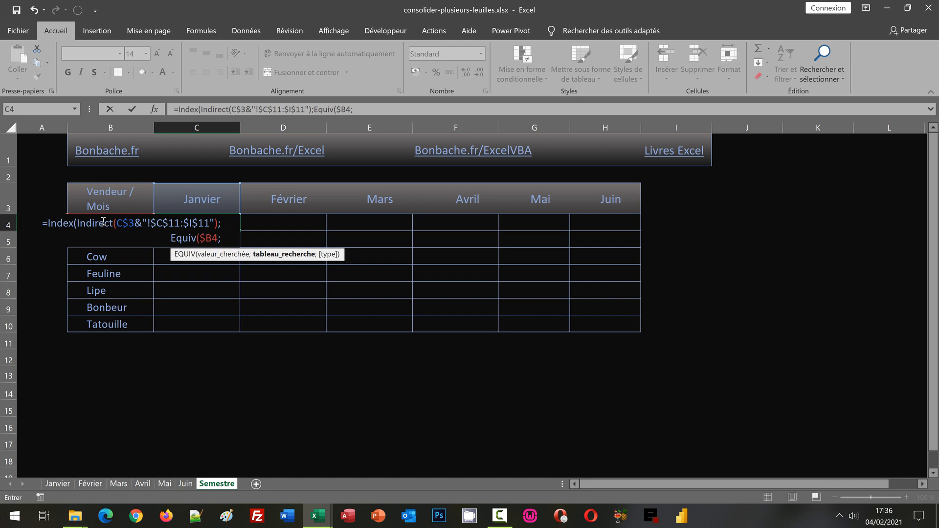
Step: Start the Equiv lookup array with an Indirect function on the Janvier header, locking only its row: Indirect(C$3
{"action": "type", "text": "Indire"}
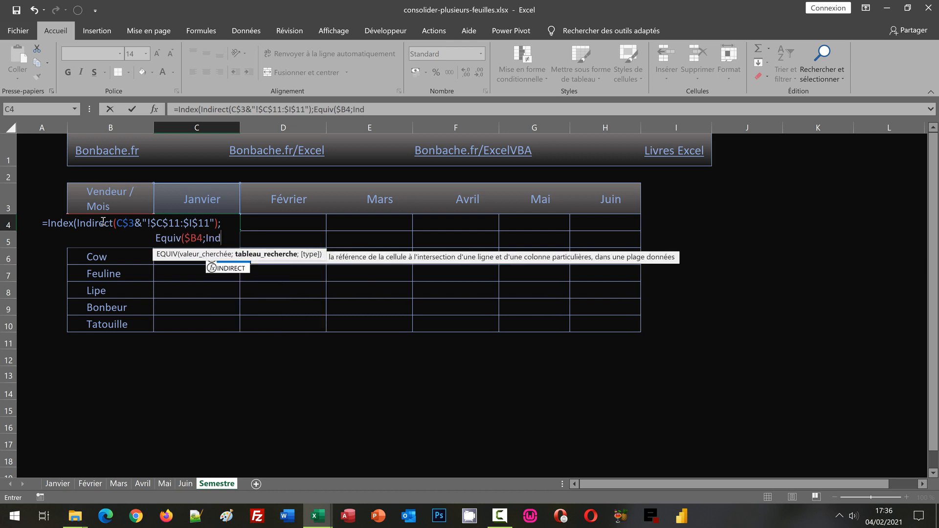
{"action": "type", "text": "ct("}
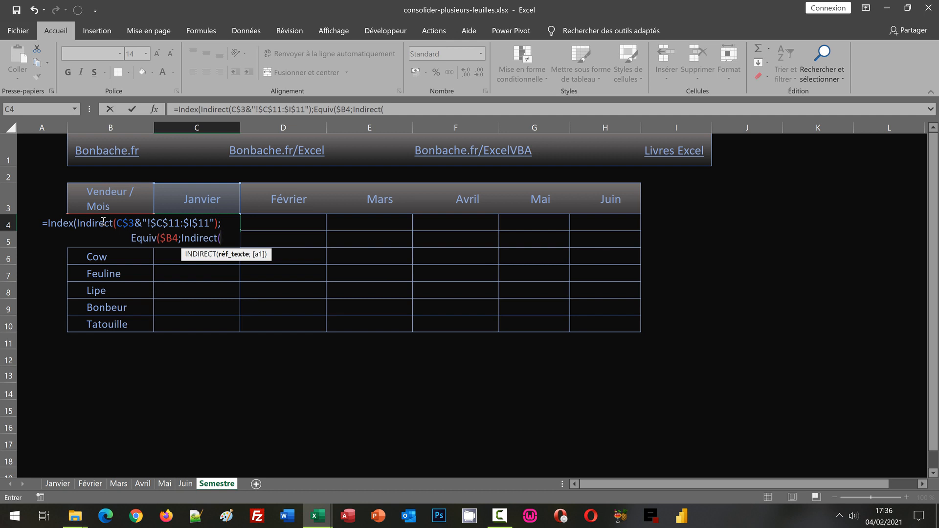
{"action": "left_click", "coordinate": [198, 198]}
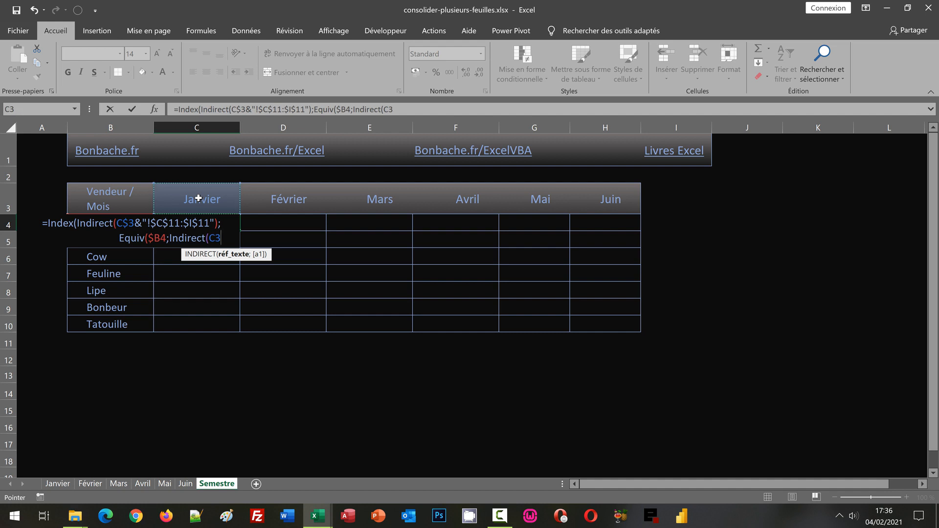
{"action": "key", "text": "F4"}
{"action": "key", "text": "F4"}
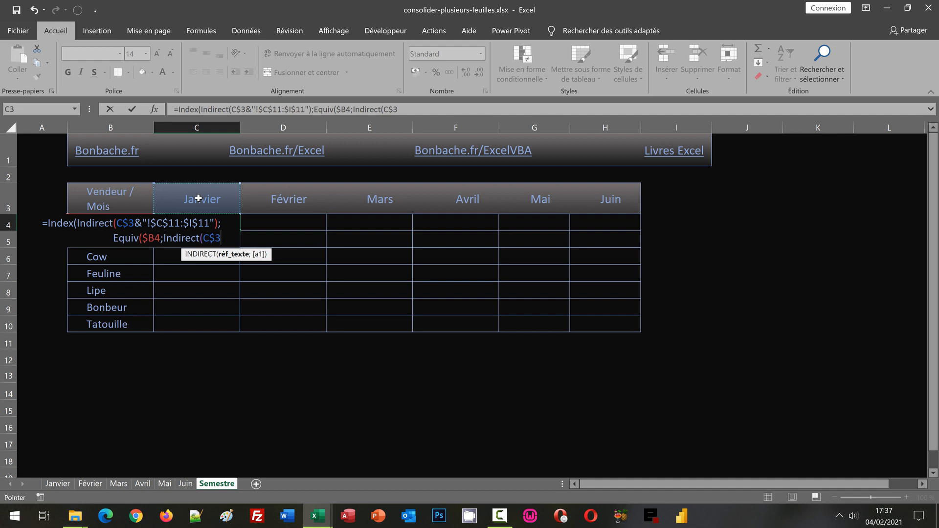
Step: Complete the second Indirect argument by appending &"!$C$3:$I$3") so it points to the month sheet's seller header row with absolute references
{"action": "type", "text": "&"}
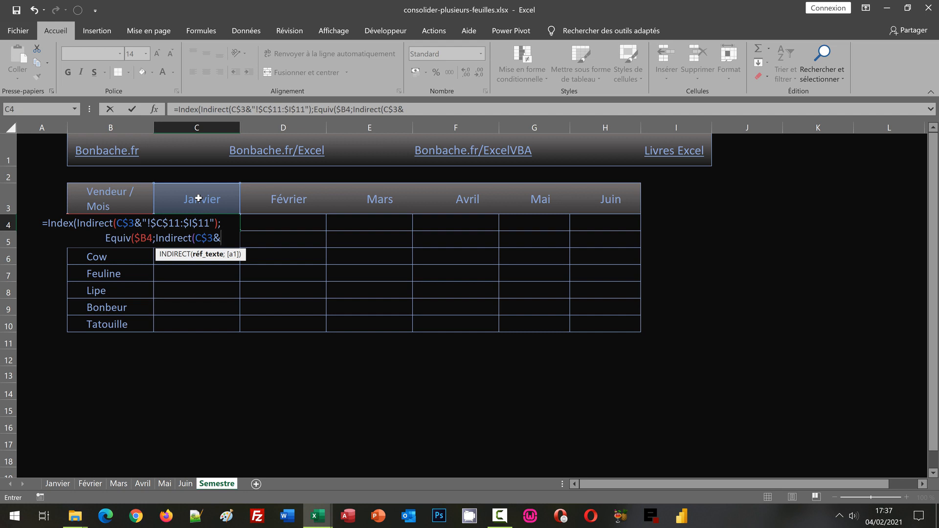
{"action": "type", "text": "\""}
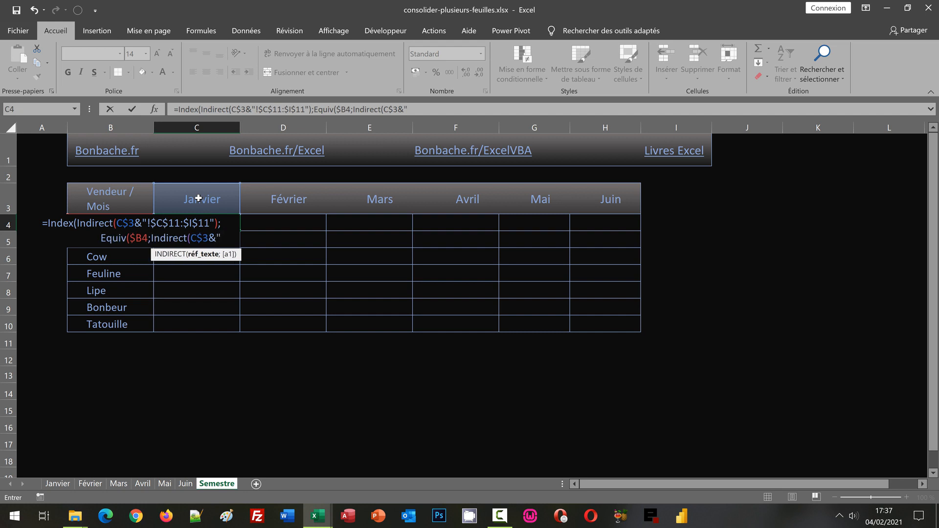
{"action": "type", "text": "!"}
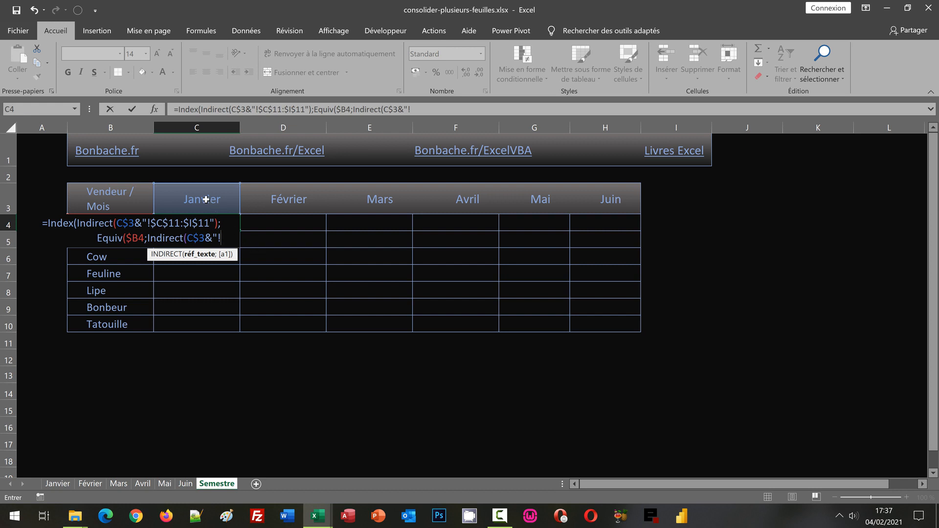
{"action": "left_click_drag", "start_coordinate": [205, 199], "coordinate": [662, 194]}
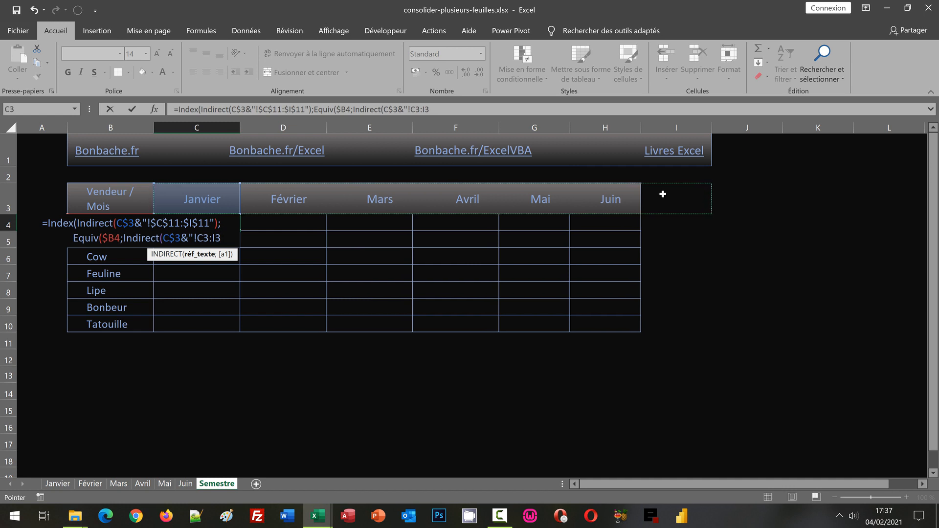
{"action": "key", "text": "F4"}
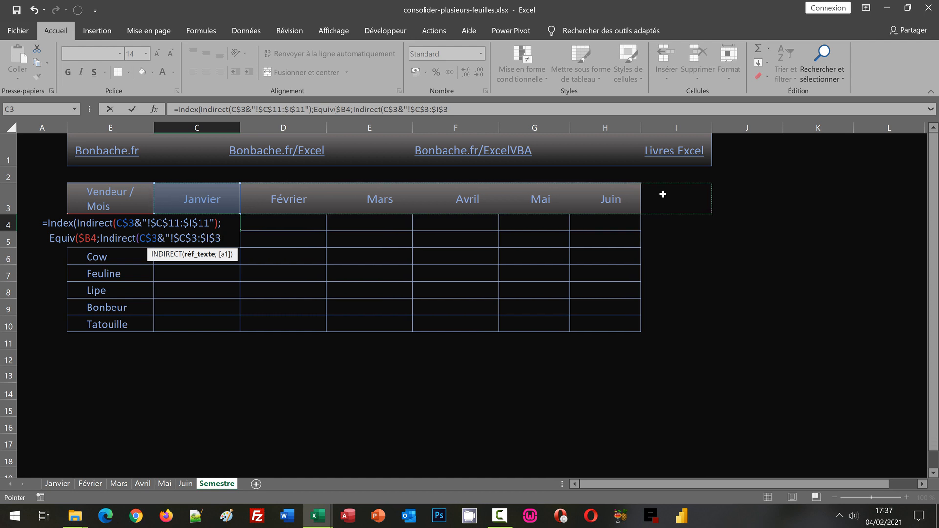
{"action": "type", "text": "\""}
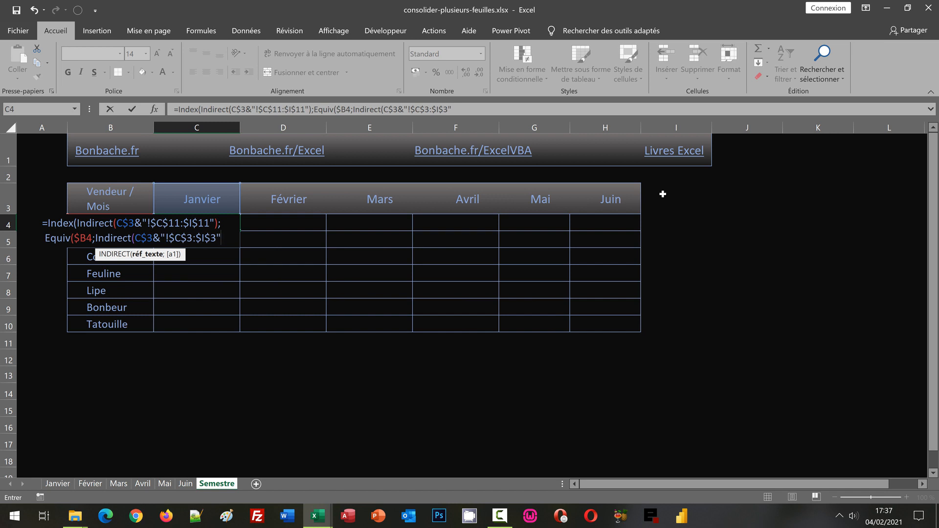
{"action": "type", "text": ")"}
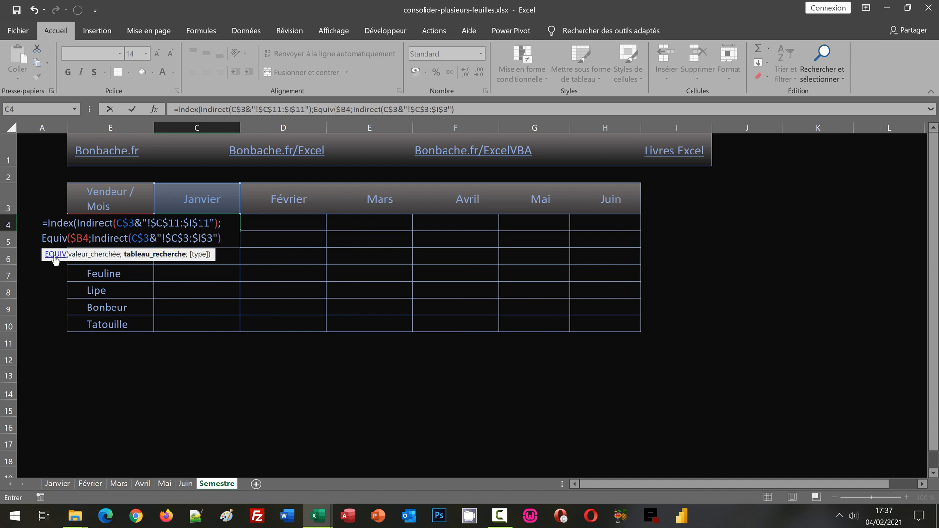
Step: Finish the formula with ;0)) for an exact match, validate it in C4, and check the result against the Janvier sheet's totals
{"action": "type", "text": ";"}
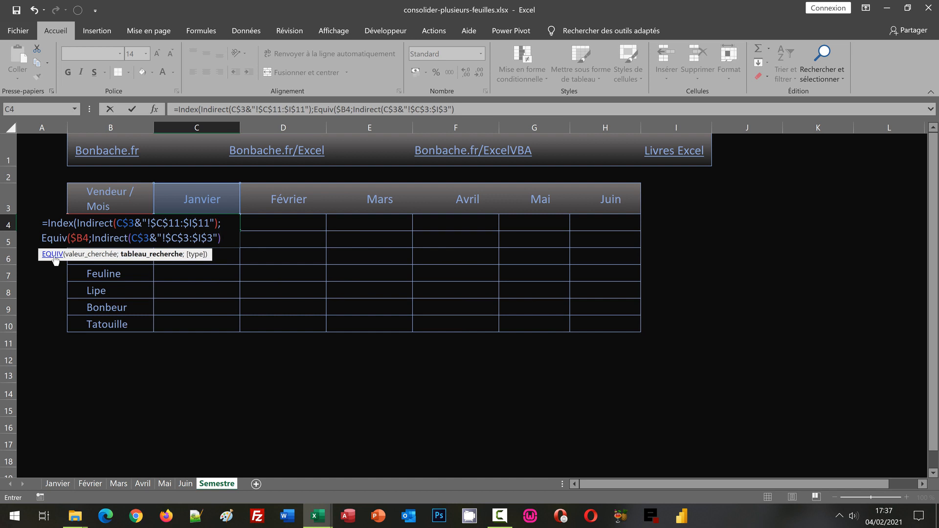
{"action": "type", "text": "0"}
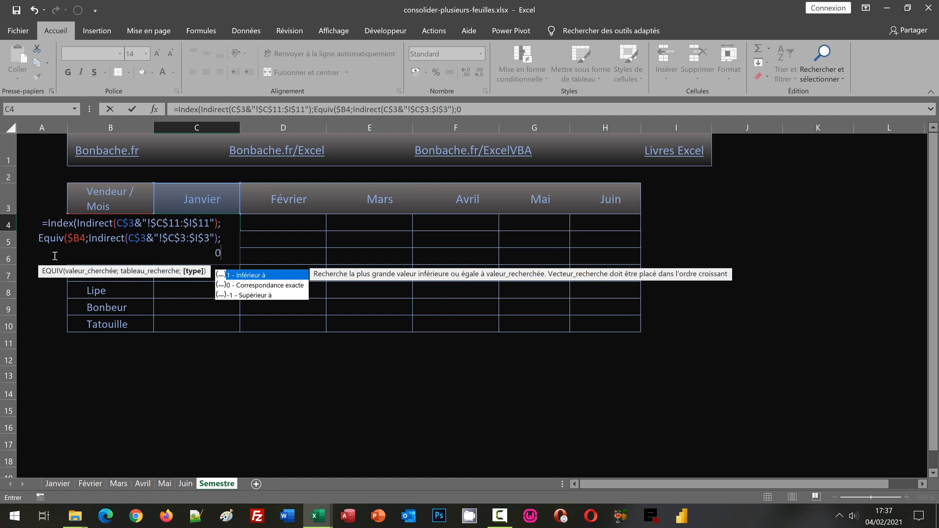
{"action": "type", "text": ")"}
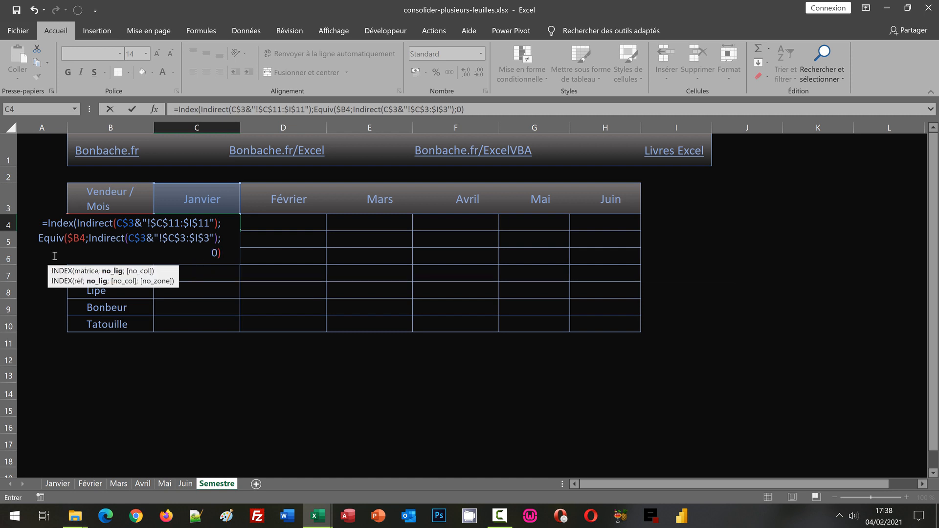
{"action": "type", "text": ")"}
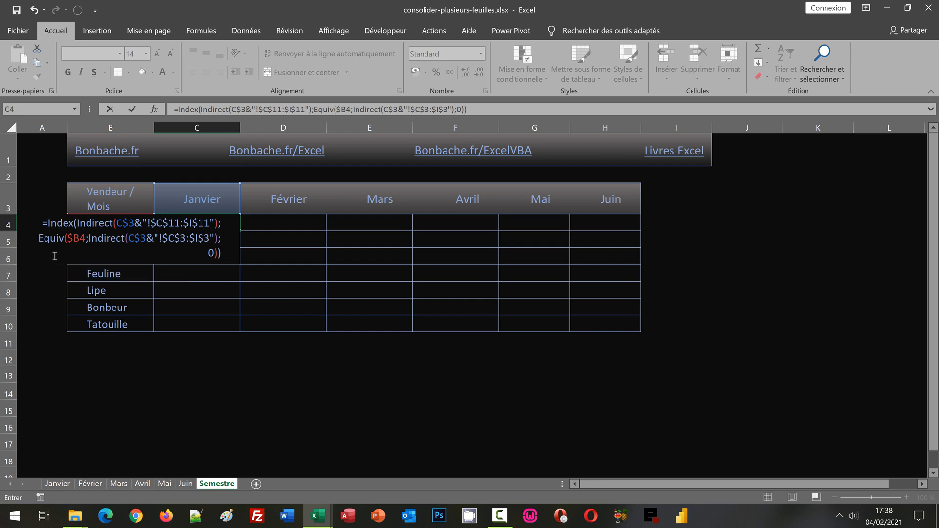
{"action": "key", "text": "ctrl+Return"}
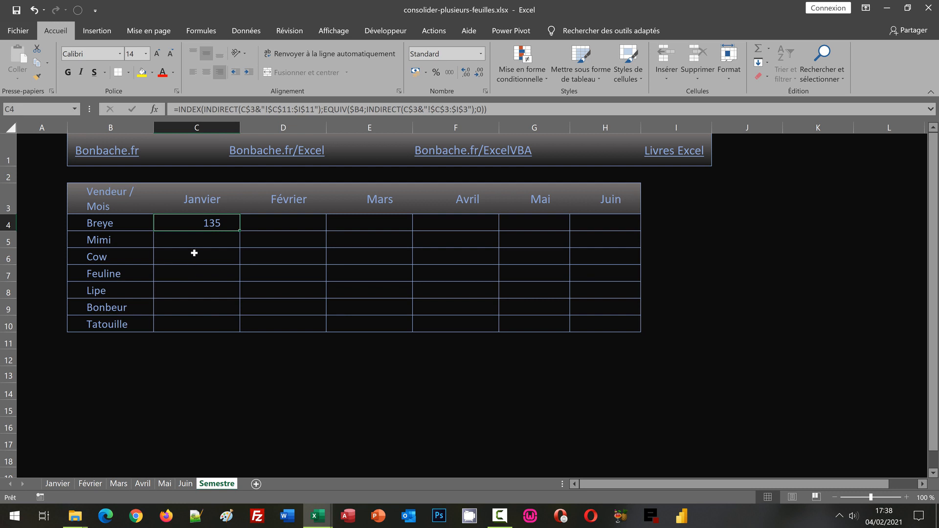
{"action": "left_click", "coordinate": [58, 484]}
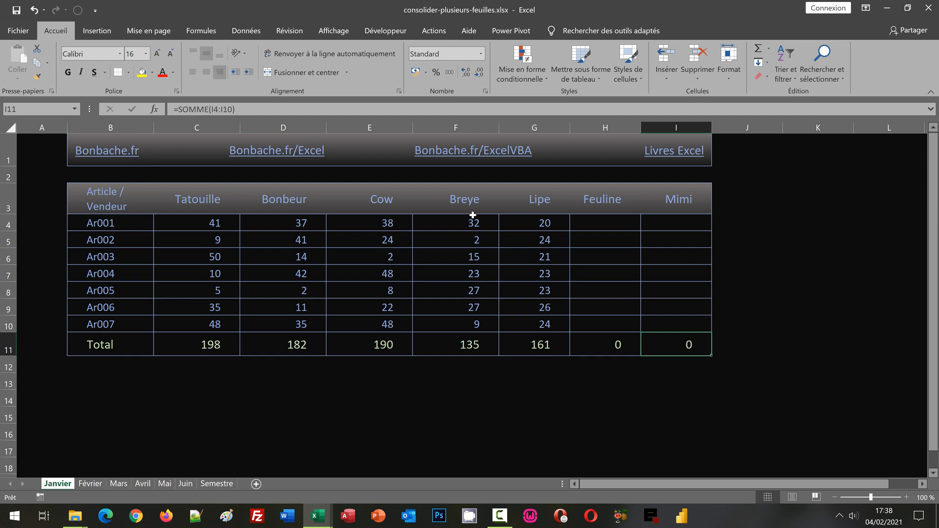
{"action": "left_click", "coordinate": [208, 481]}
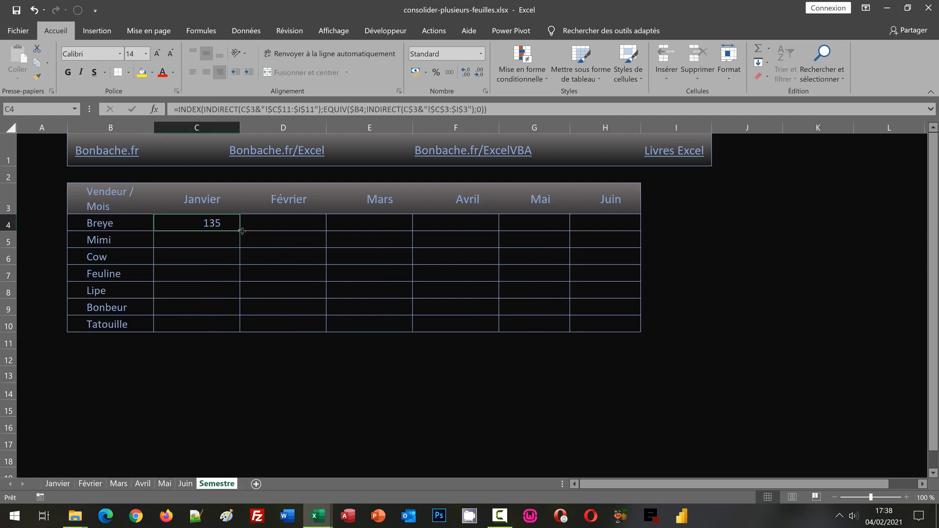
Step: On the Semestre sheet, copy the C4 formula across to the Juin column and down to row 10 to fill C4:H10
{"action": "left_click_drag", "start_coordinate": [242, 230], "coordinate": [633, 229]}
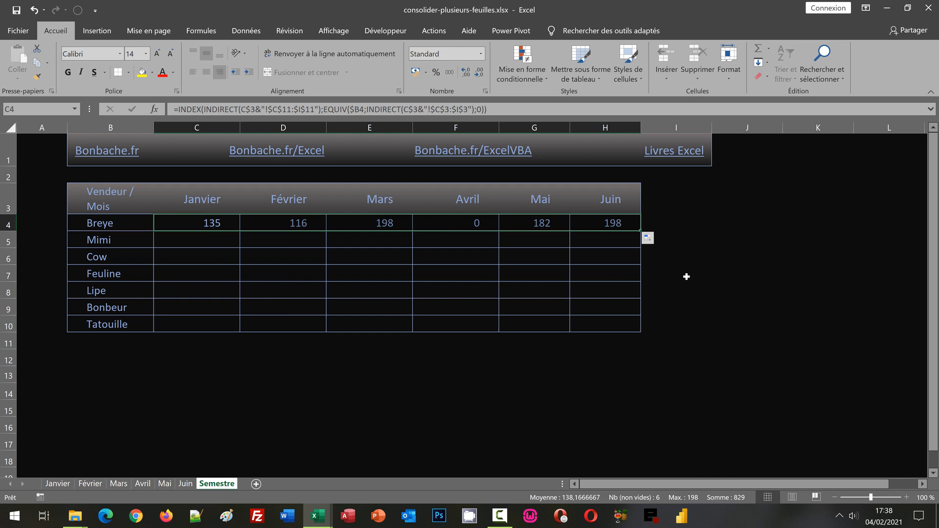
{"action": "left_click_drag", "start_coordinate": [638, 230], "coordinate": [634, 332]}
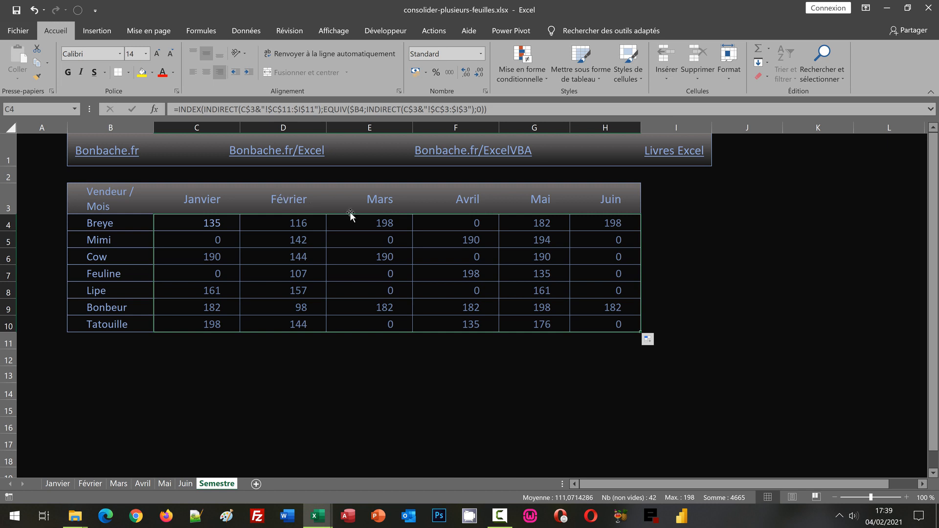
{"action": "left_click", "coordinate": [709, 295]}
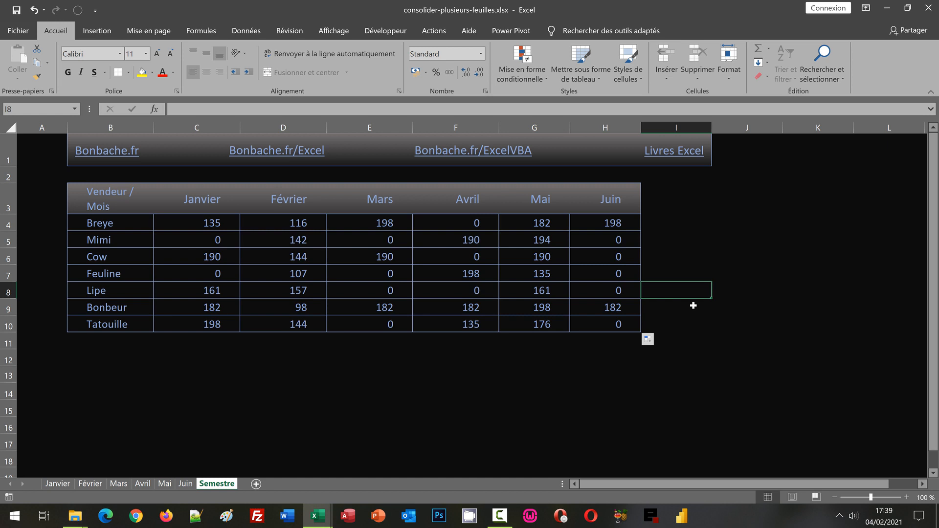
{"action": "left_click", "coordinate": [613, 256]}
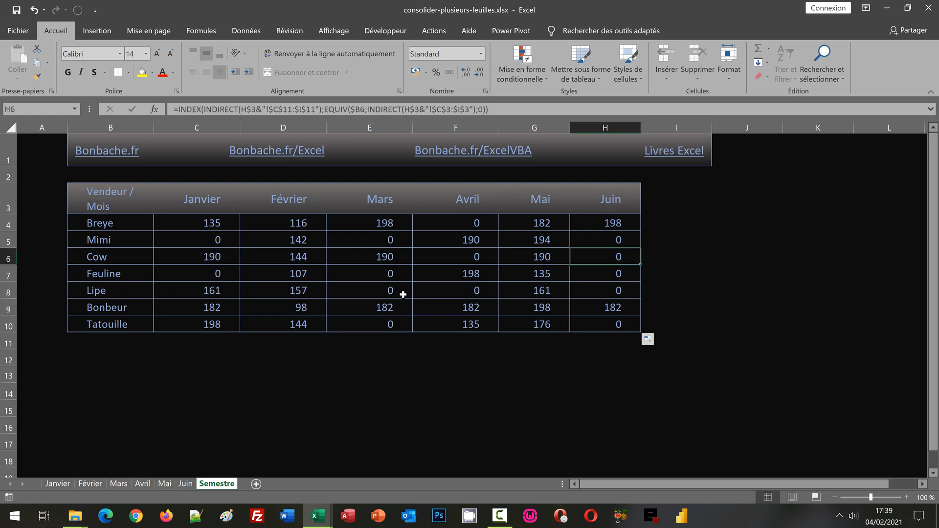
{"action": "left_click", "coordinate": [380, 278]}
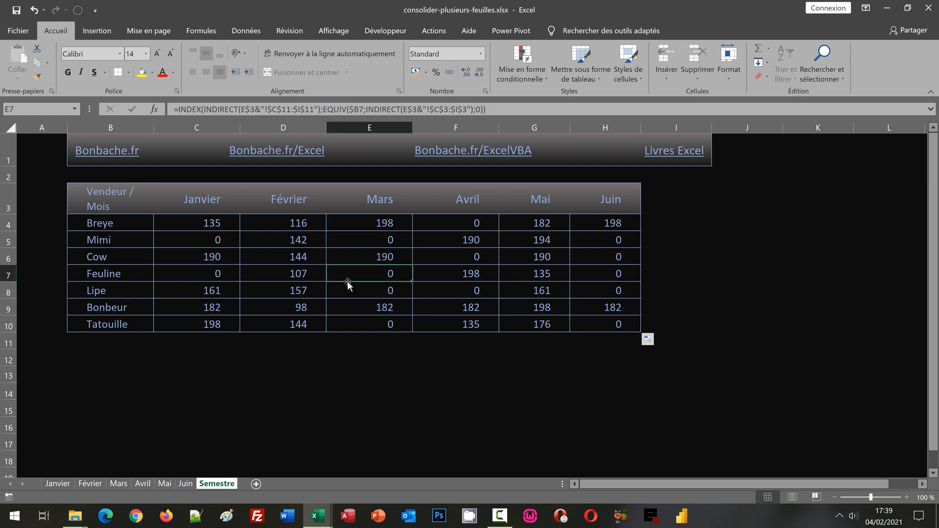
Step: On the Mars sheet, enter 25 in H4, 56 in H6 and 85 in H8, and check that seller's Mars total on the Semestre sheet
{"action": "left_click", "coordinate": [119, 484]}
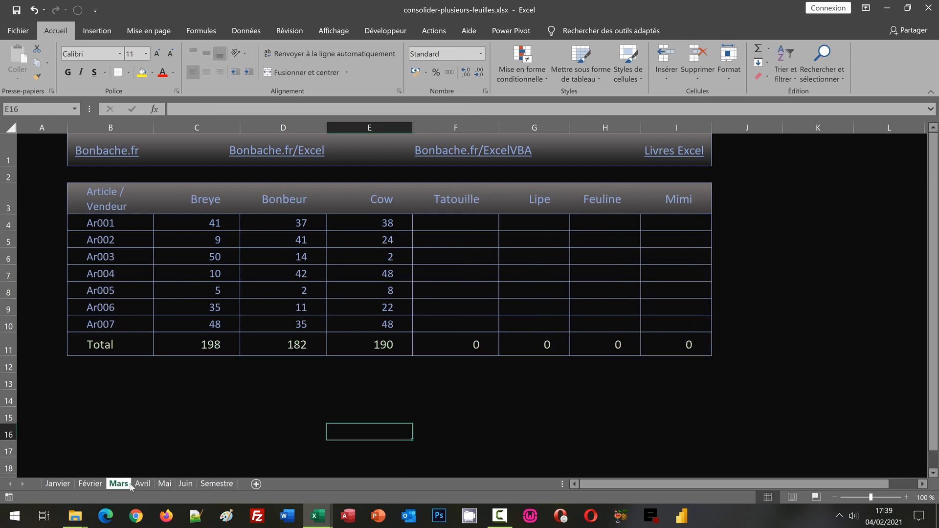
{"action": "left_click", "coordinate": [605, 220]}
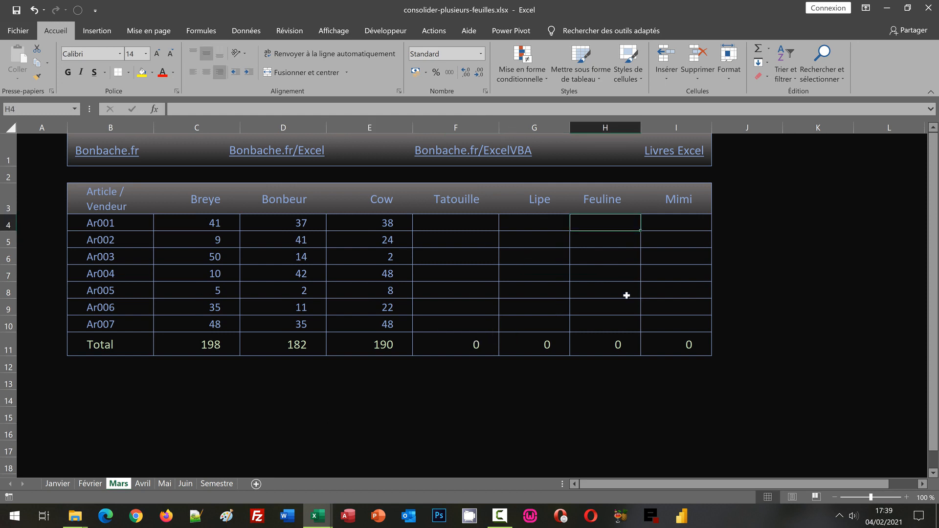
{"action": "type", "text": "25"}
{"action": "key", "text": "Return"}
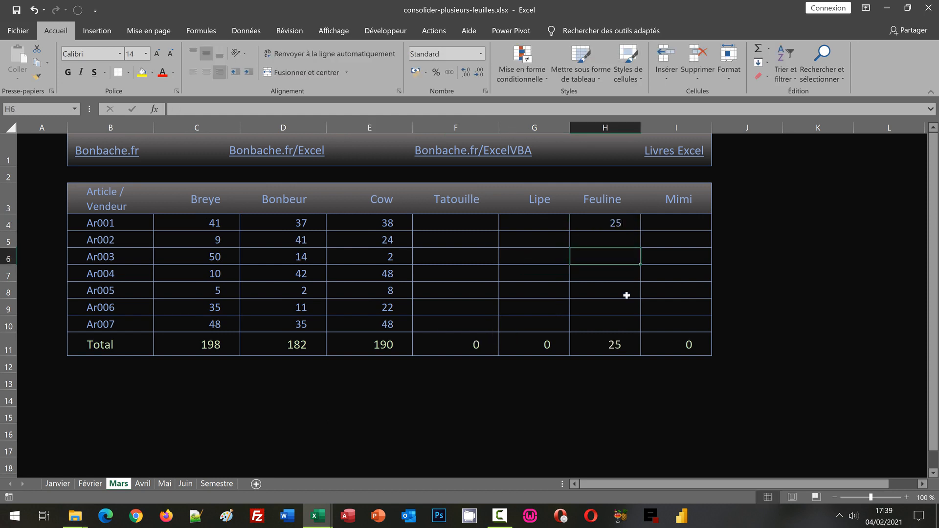
{"action": "key", "text": "Return"}
{"action": "type", "text": "56"}
{"action": "left_click", "coordinate": [627, 295]}
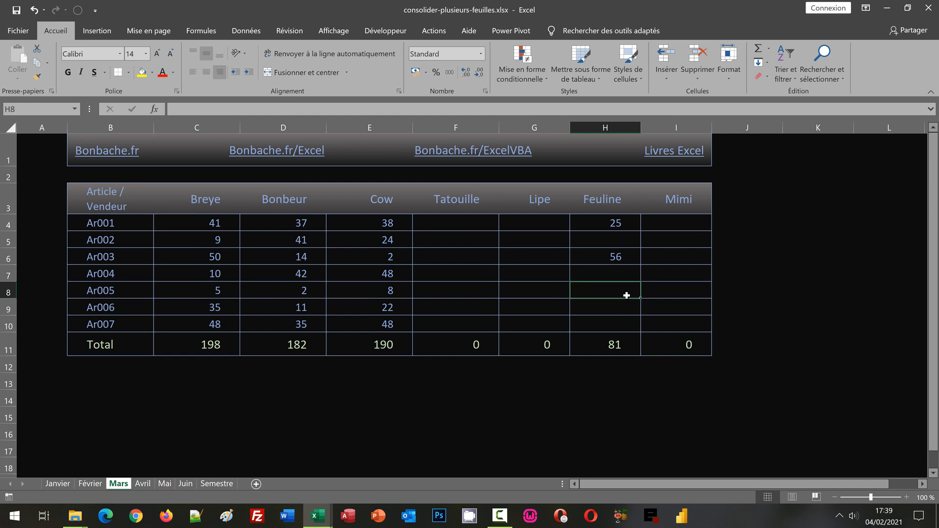
{"action": "type", "text": "85"}
{"action": "key", "text": "Return"}
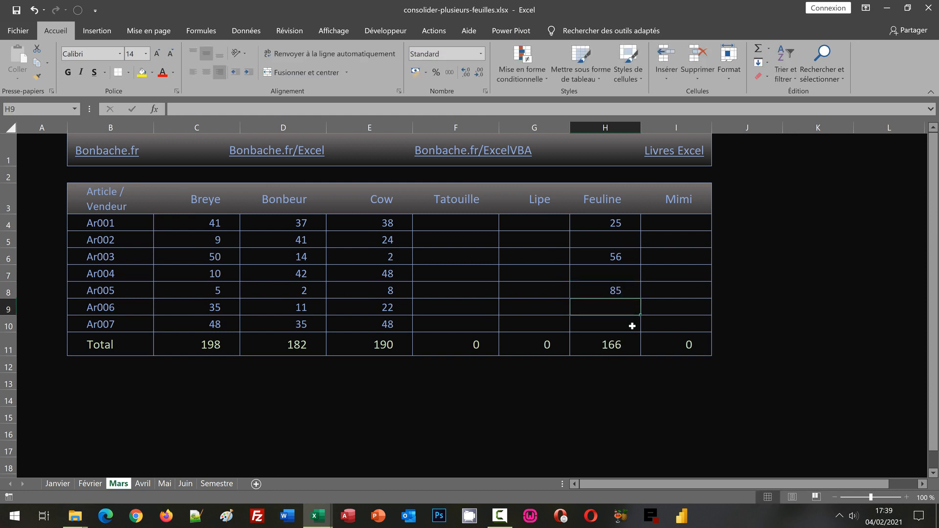
{"action": "left_click", "coordinate": [233, 485]}
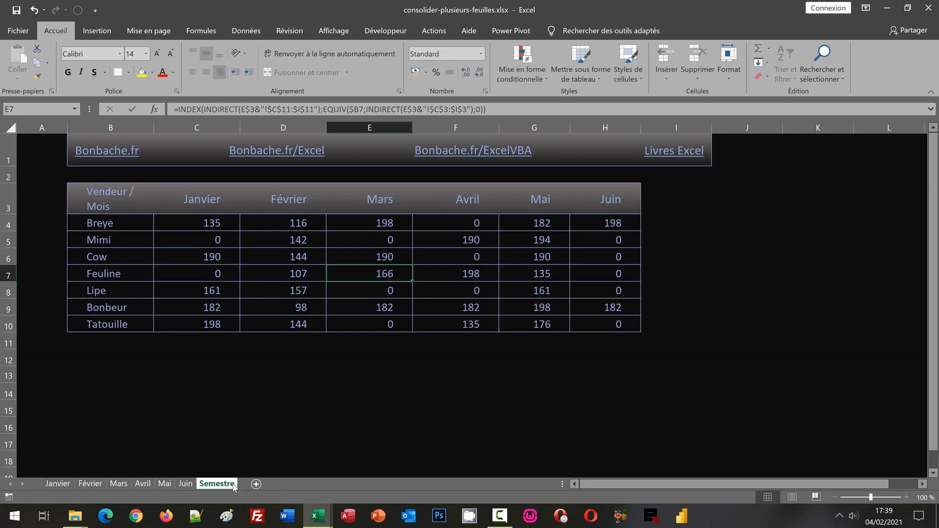